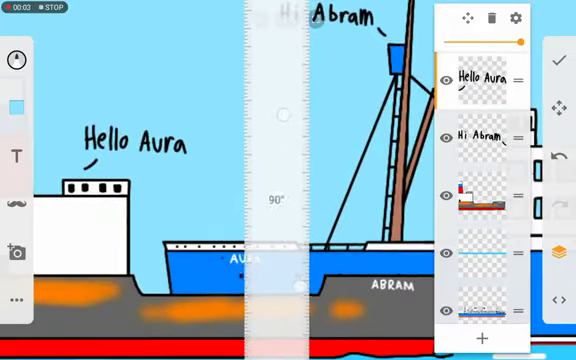
# - Stand the straightedge upright beside the ship's deck after a stray test line and tilt
pyautogui.moveTo(280, 200); pyautogui.dragTo(300, 200)
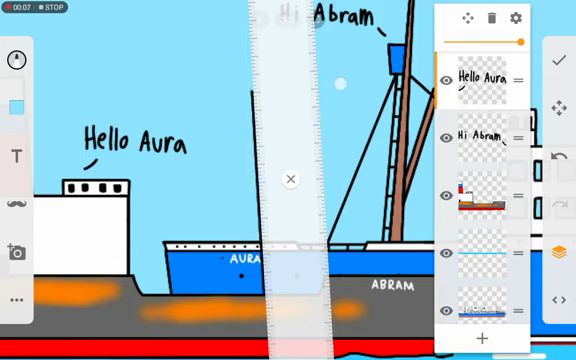
pyautogui.moveTo(290, 200); pyautogui.dragTo(298, 200)
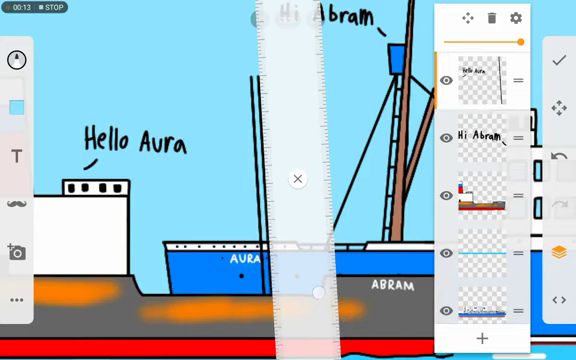
pyautogui.moveTo(298, 200)
pyautogui.mouseDown()
pyautogui.moveTo(300, 190)
pyautogui.moveTo(287, 192)
pyautogui.mouseUp()
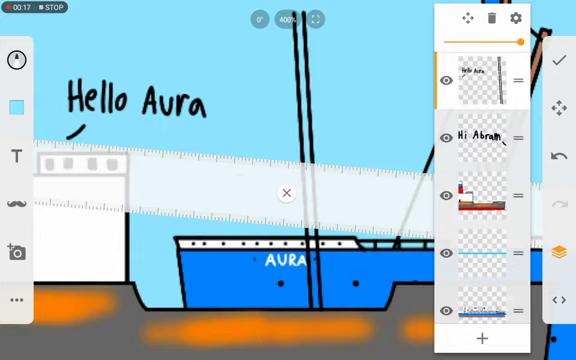
pyautogui.scroll(-2, 260, 95)
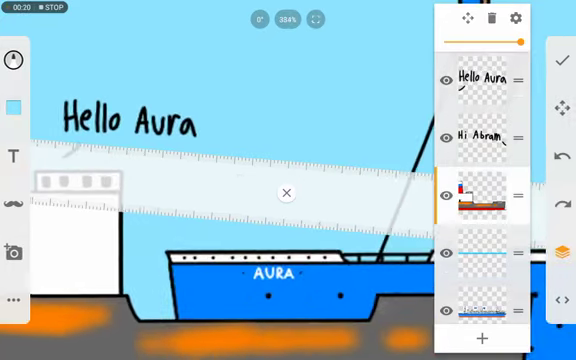
pyautogui.moveTo(287, 192); pyautogui.dragTo(297, 178)
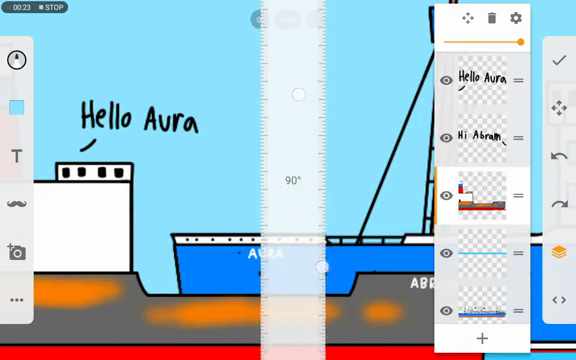
# - Draw the mast's two upright lines, then turn the straightedge horizontal and draw the boom edge
pyautogui.moveTo(257, 50); pyautogui.dragTo(259, 172)
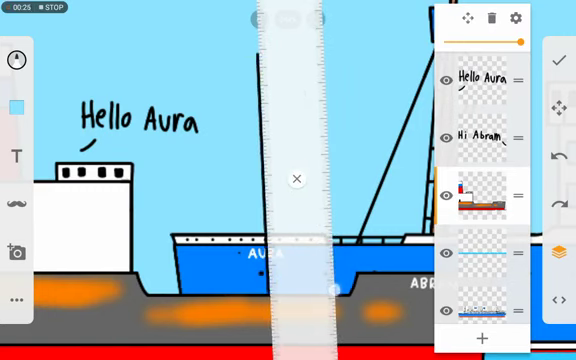
pyautogui.moveTo(296, 240); pyautogui.dragTo(304, 240)
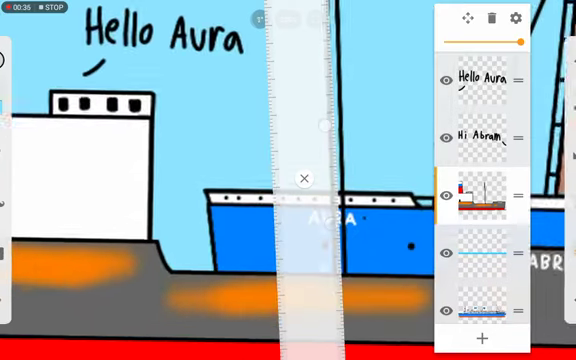
pyautogui.moveTo(304, 100); pyautogui.dragTo(100, 170)
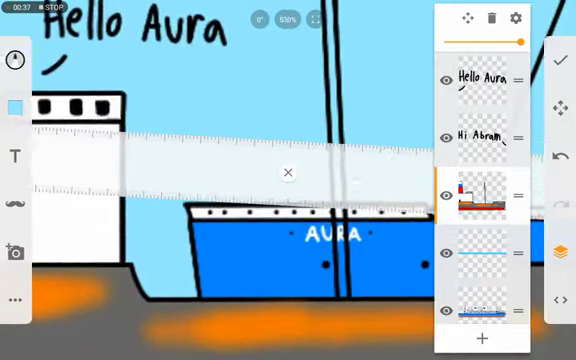
pyautogui.moveTo(200, 170); pyautogui.dragTo(200, 145)
pyautogui.click(559, 155)
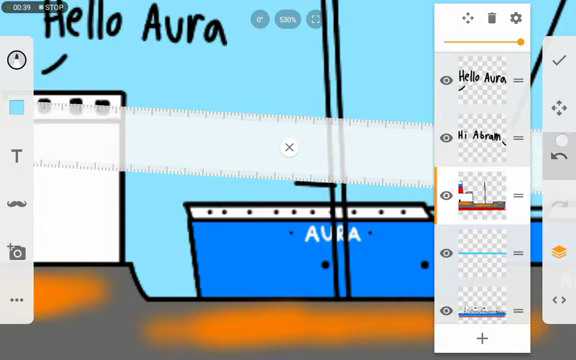
pyautogui.moveTo(335, 185); pyautogui.dragTo(212, 178)
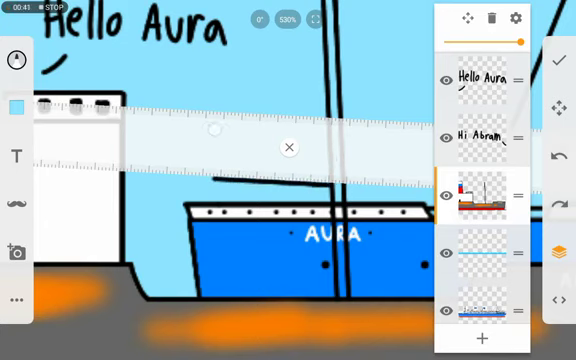
pyautogui.scroll(1, 250, 180)
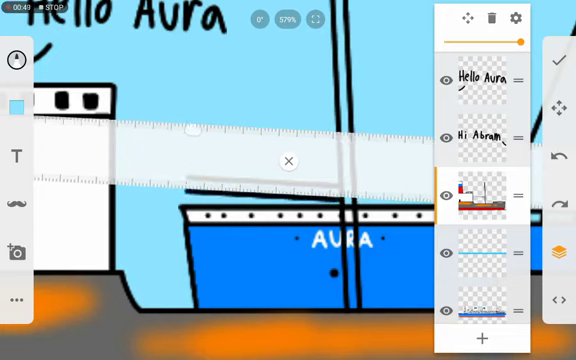
pyautogui.scroll(3, 250, 150)
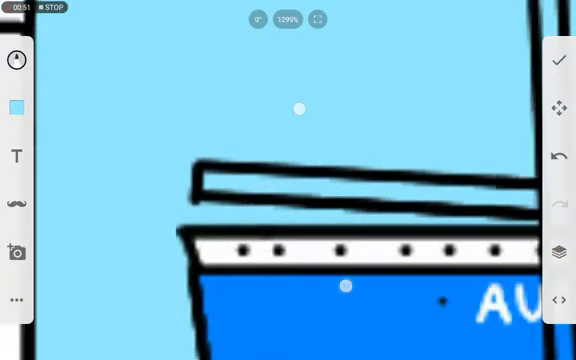
pyautogui.scroll(-3, 300, 150)
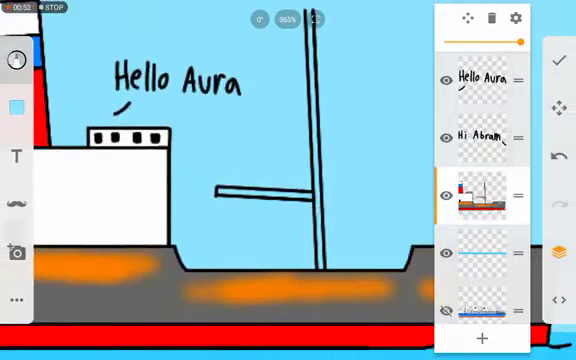
# - Switch to the fill tool and try a brown fill on the mast
pyautogui.click(16, 60)
pyautogui.click(370, 148)
pyautogui.click(300, 200)
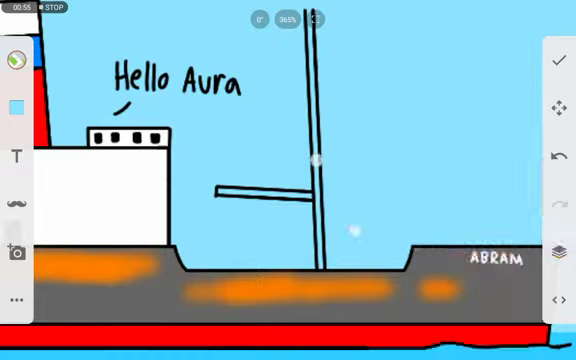
pyautogui.scroll(3, 300, 180)
pyautogui.click(559, 252)
pyautogui.click(200, 240)
# - Undo the accidental canvas fill, choose brown, and fill the mast outline
pyautogui.hotkey('ctrl', 'z')
pyautogui.scroll(-3, 250, 180)
pyautogui.click(562, 252)
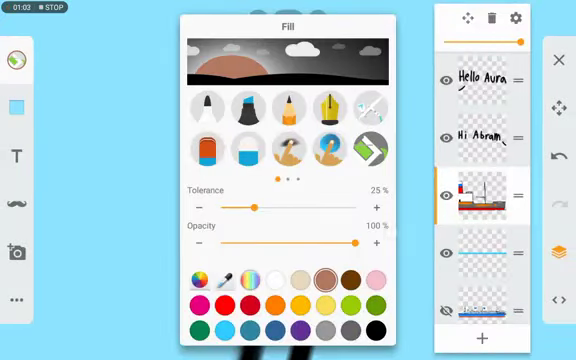
pyautogui.click(300, 200)
pyautogui.click(320, 100)
pyautogui.scroll(-5, 320, 180)
pyautogui.scroll(-3, 320, 180)
pyautogui.scroll(4, 250, 150)
pyautogui.scroll(-4, 250, 150)
pyautogui.scroll(3, 250, 150)
pyautogui.scroll(2, 250, 150)
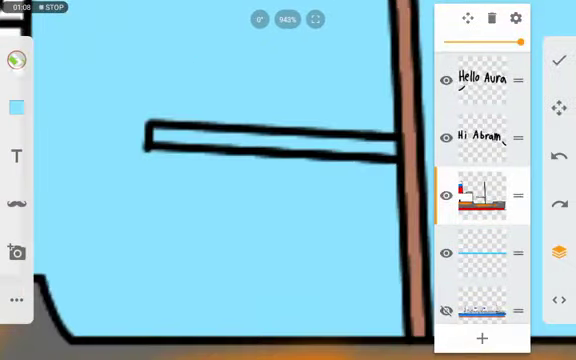
# - Fill the boom outline brown, redoing the fill once
pyautogui.click(16, 60)
pyautogui.click(300, 250)
pyautogui.click(270, 138)
pyautogui.scroll(-3, 300, 150)
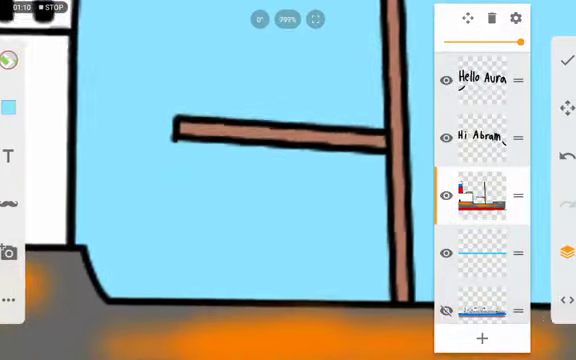
pyautogui.click(16, 60)
pyautogui.click(250, 150)
pyautogui.hotkey('ctrl', 'z')
pyautogui.click(270, 133)
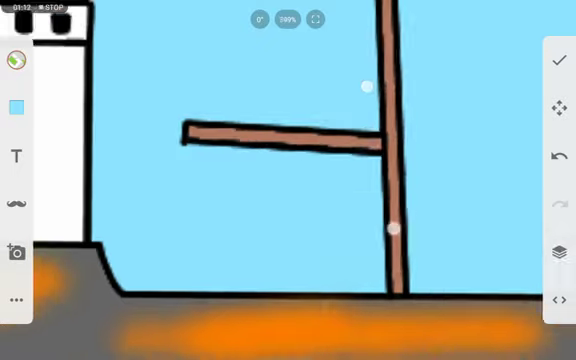
pyautogui.scroll(-3, 300, 150)
pyautogui.scroll(3, 300, 150)
# - Check the layers list and the marker brush settings
pyautogui.click(559, 252)
pyautogui.click(559, 252)
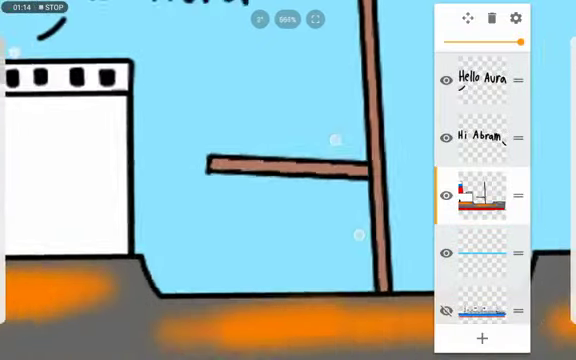
pyautogui.click(16, 100)
pyautogui.click(300, 200)
pyautogui.scroll(-2, 300, 180)
pyautogui.scroll(3, 200, 150)
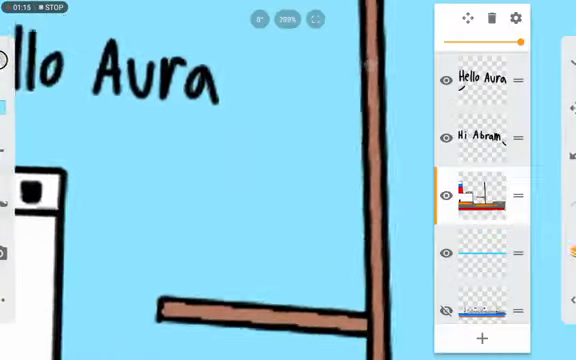
# - Draw a black rope curving from the boom's end up to the mast, replacing a diagonal first try
pyautogui.moveTo(185, 305); pyautogui.dragTo(365, 80)
pyautogui.click(559, 252)
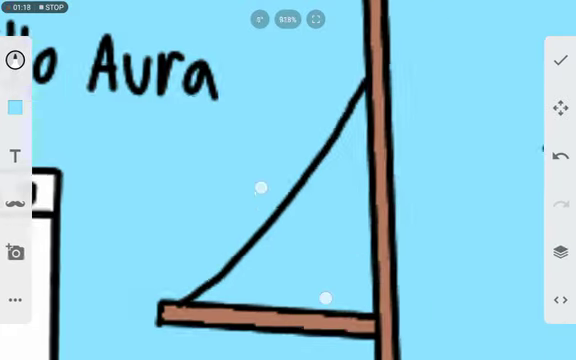
pyautogui.click(559, 155)
pyautogui.scroll(2, 200, 180)
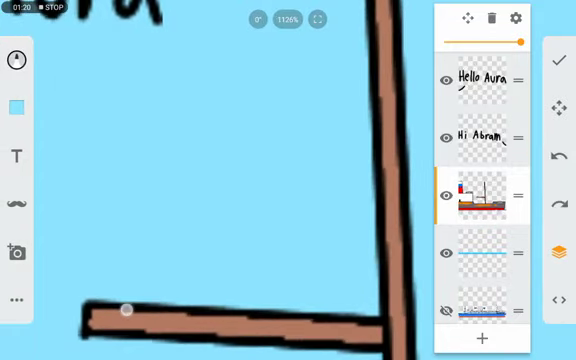
pyautogui.moveTo(126, 310); pyautogui.dragTo(365, 78)
pyautogui.scroll(-3, 200, 180)
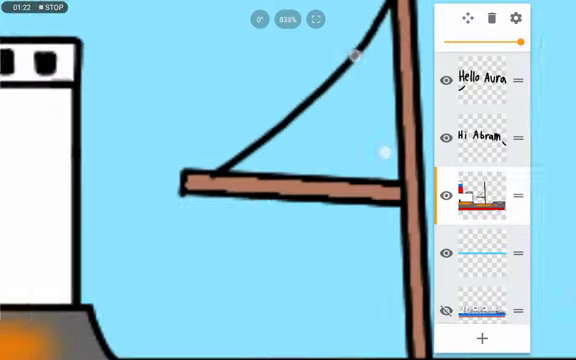
pyautogui.moveTo(250, 200); pyautogui.dragTo(250, 100)
pyautogui.click(559, 252)
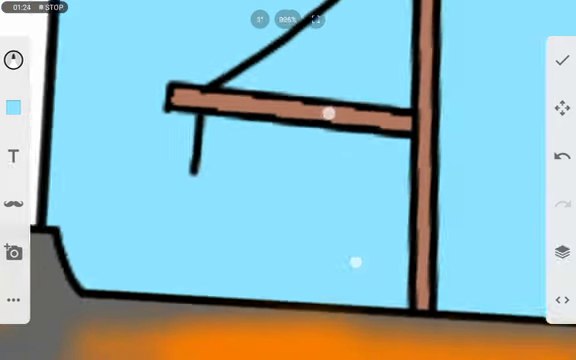
pyautogui.scroll(3, 250, 150)
# - Draw a grey hook below the boom's hanging line, redrawing it once
pyautogui.click(16, 106)
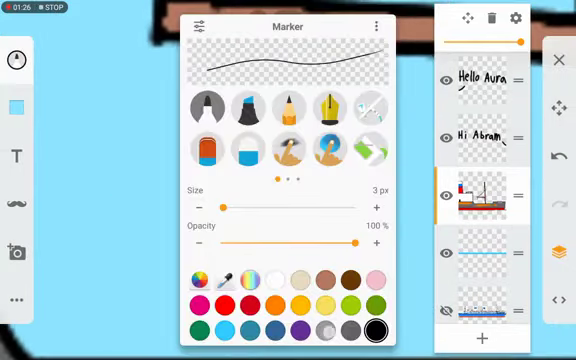
pyautogui.click(207, 148)
pyautogui.moveTo(205, 150)
pyautogui.mouseDown()
pyautogui.moveTo(202, 168)
pyautogui.moveTo(252, 150)
pyautogui.moveTo(216, 218)
pyautogui.mouseUp()
pyautogui.hotkey('ctrl', 'z')
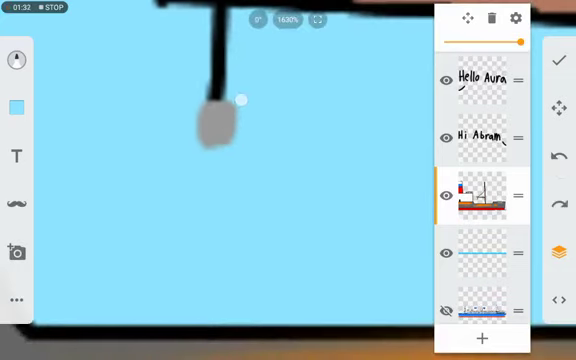
pyautogui.scroll(3, 200, 120)
pyautogui.moveTo(230, 120)
pyautogui.mouseDown()
pyautogui.moveTo(175, 242)
pyautogui.moveTo(238, 168)
pyautogui.moveTo(194, 142)
pyautogui.moveTo(222, 135)
pyautogui.mouseUp()
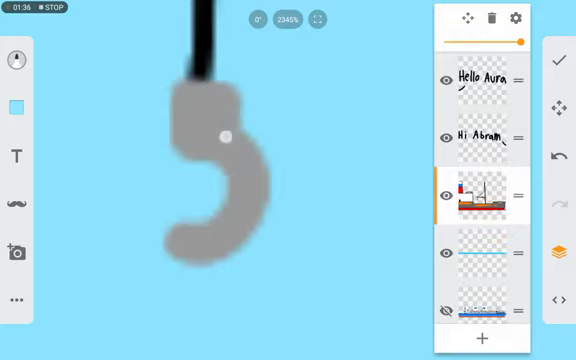
pyautogui.scroll(-5, 260, 140)
pyautogui.scroll(2, 300, 160)
pyautogui.scroll(-5, 280, 160)
pyautogui.scroll(2, 220, 150)
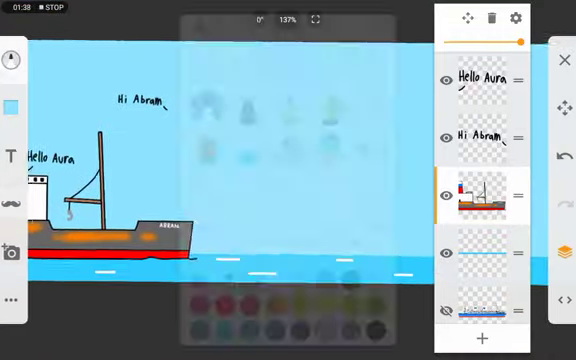
# - Switch back to black and draw a rope from the mast down to the hull corner
pyautogui.click(16, 60)
pyautogui.click(250, 200)
pyautogui.scroll(5, 150, 180)
pyautogui.scroll(4, 220, 140)
pyautogui.click(300, 200)
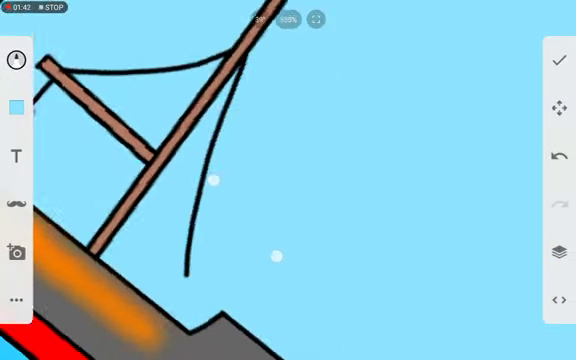
pyautogui.scroll(5, 260, 180)
pyautogui.scroll(3, 280, 190)
pyautogui.moveTo(215, 150); pyautogui.dragTo(150, 275)
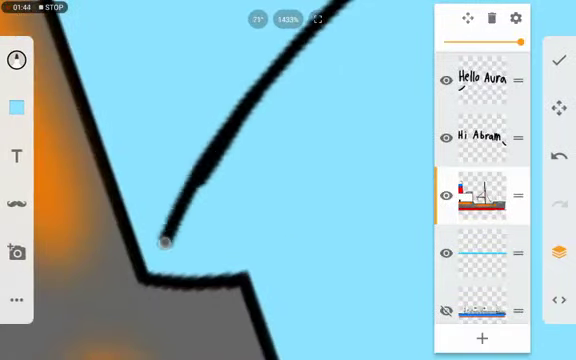
pyautogui.scroll(-8, 200, 180)
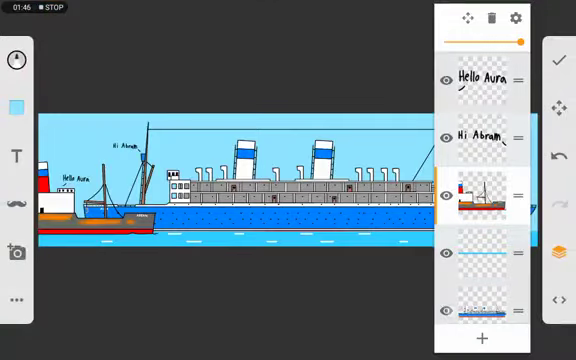
# - Leave the editor with the checkmark, then open the ship sketch from the My sketches gallery
pyautogui.click(300, 280)
pyautogui.click(559, 60)
pyautogui.click(20, 18)
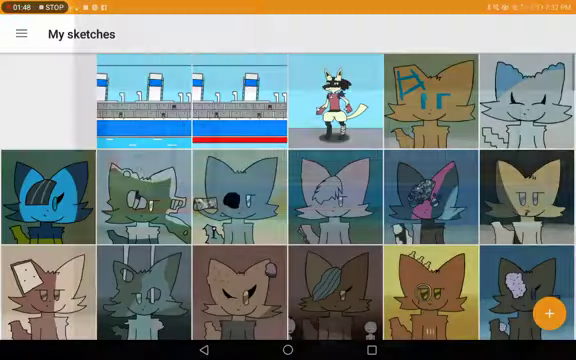
pyautogui.click(48, 102)
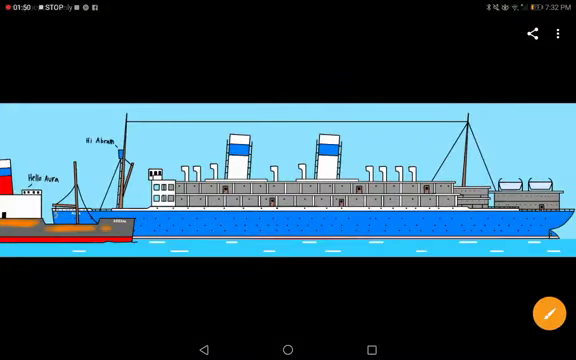